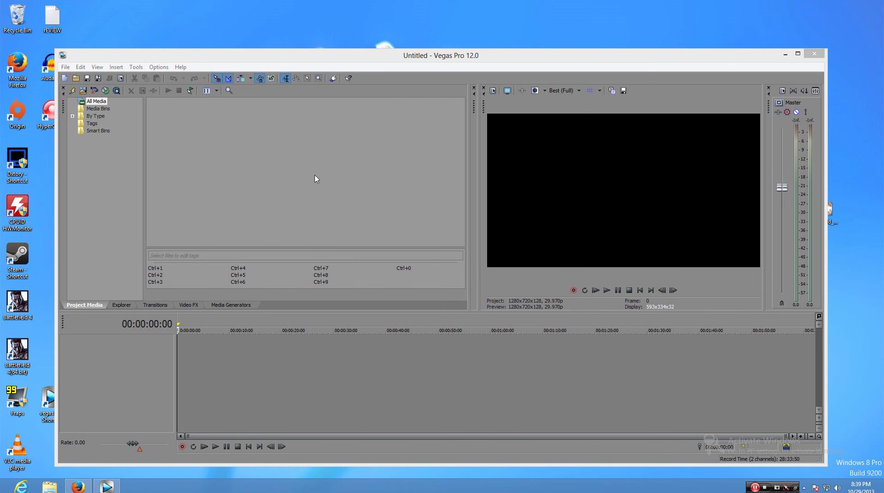
Show the YouTube comments in Firefox and open the thumbnail-request commenter's channel
click(78, 486)
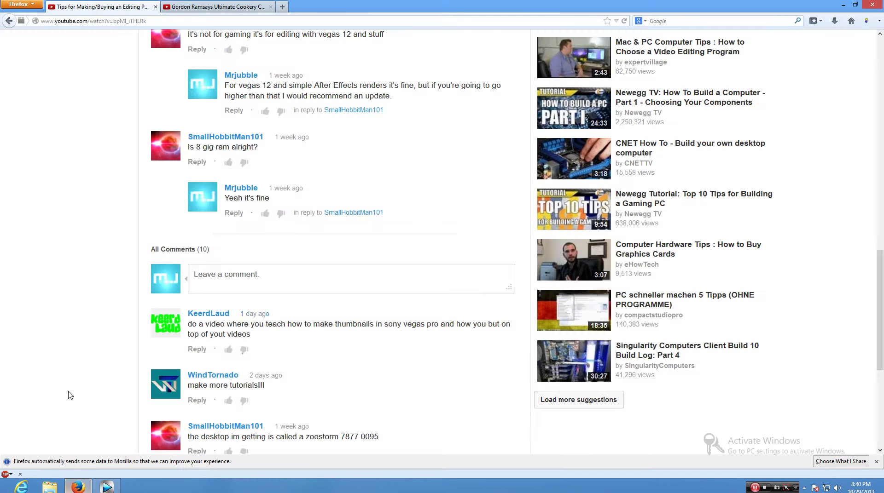
click(209, 316)
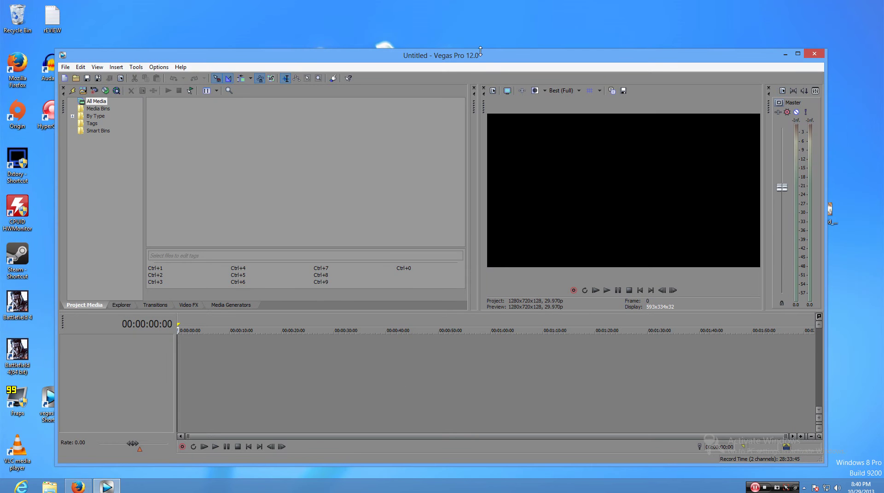
Maximize Vegas and confirm project video properties of HDV 720-30p, 1280x720, 29.970 fps unchanged
drag(479, 55, 439, 41)
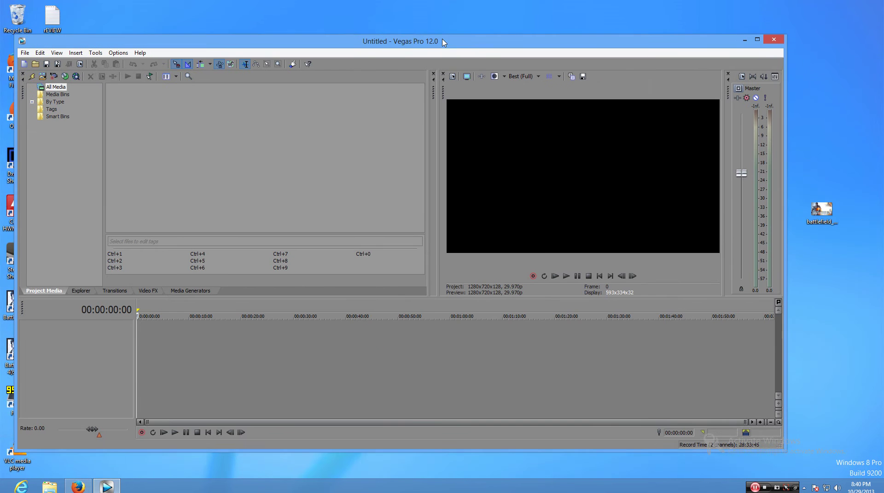
click(757, 40)
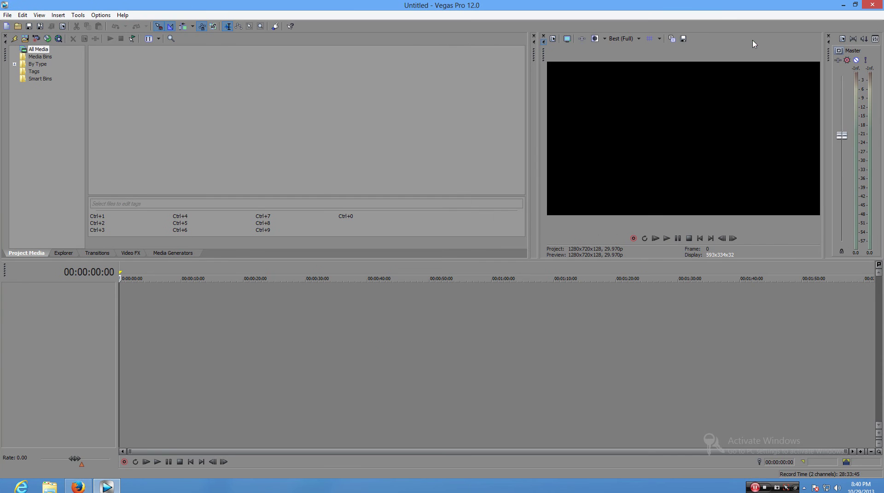
click(553, 39)
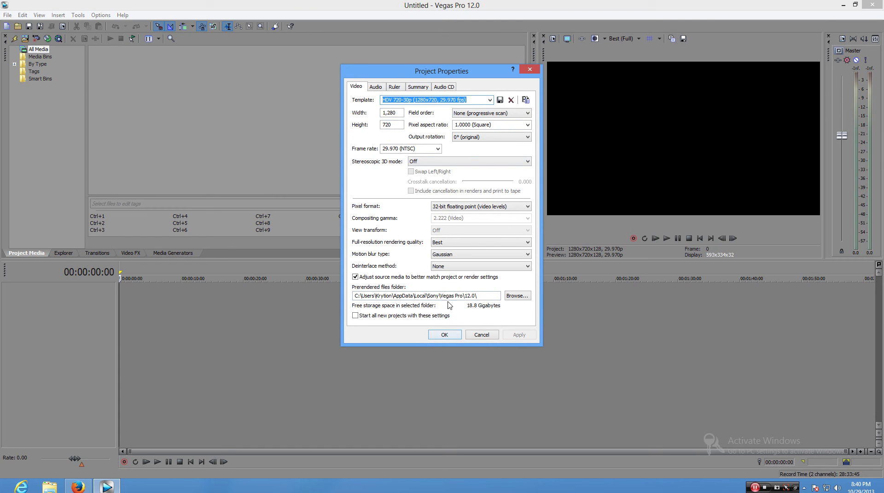
click(440, 336)
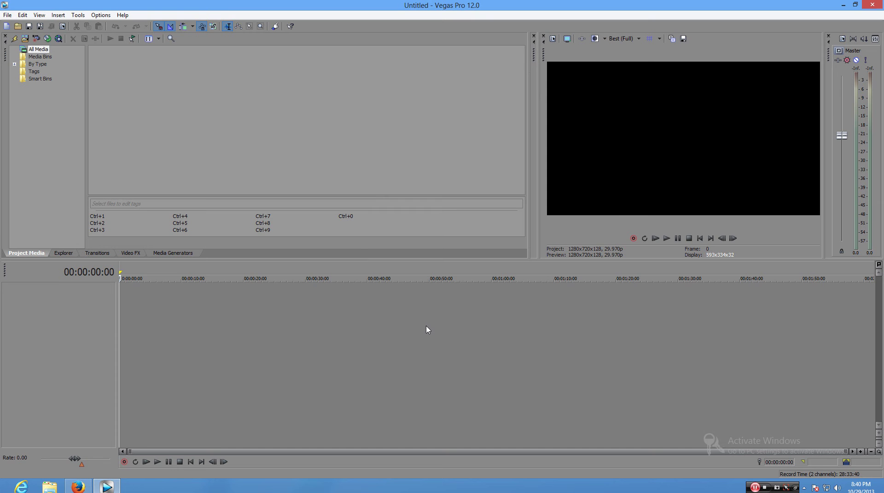
click(63, 254)
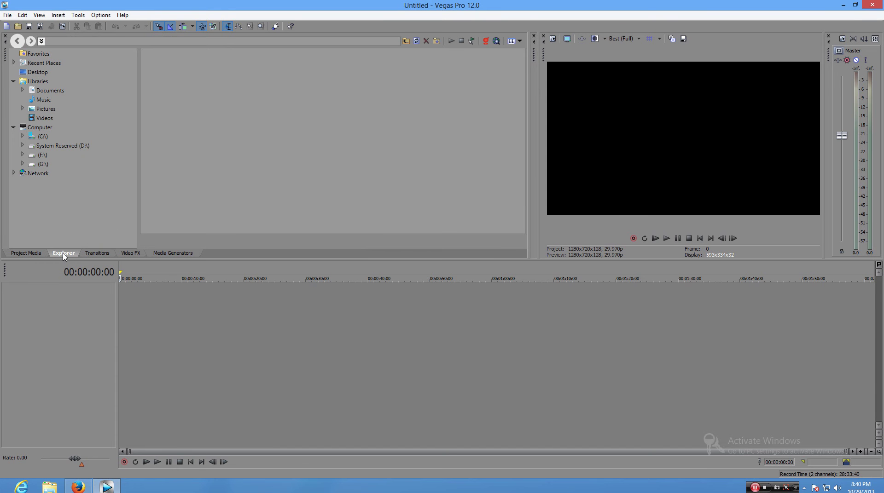
click(177, 255)
click(123, 254)
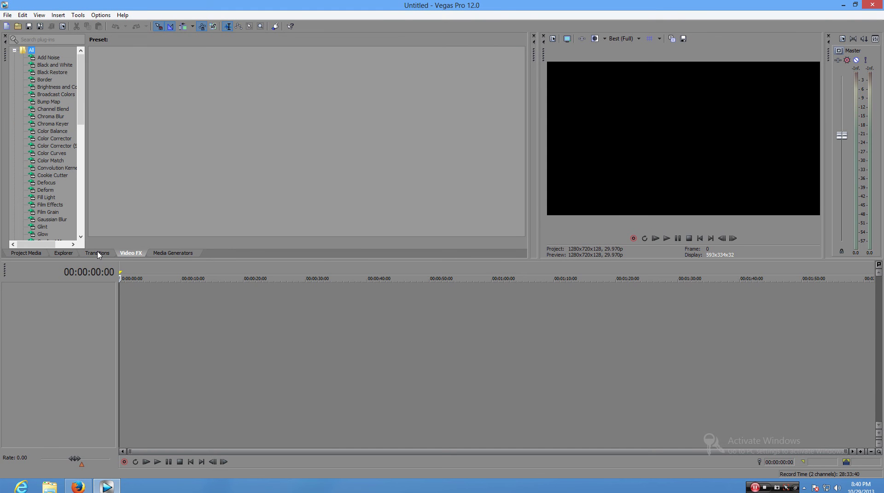
click(64, 253)
click(43, 165)
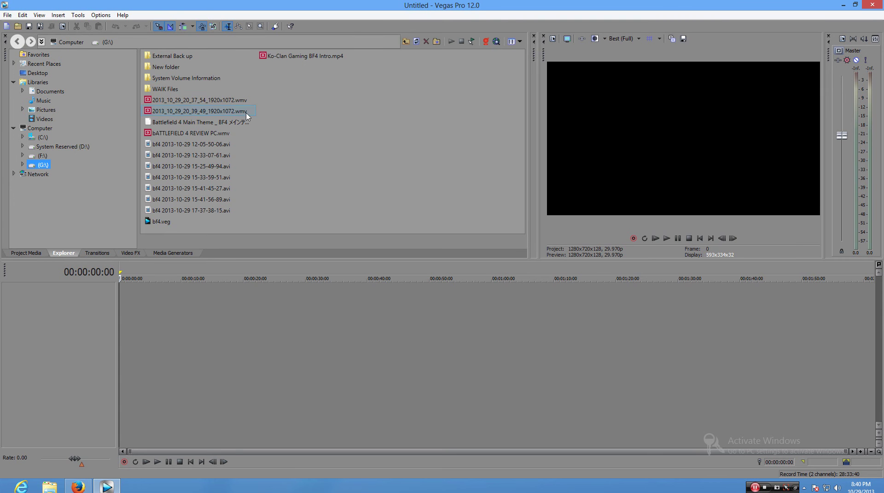
click(187, 210)
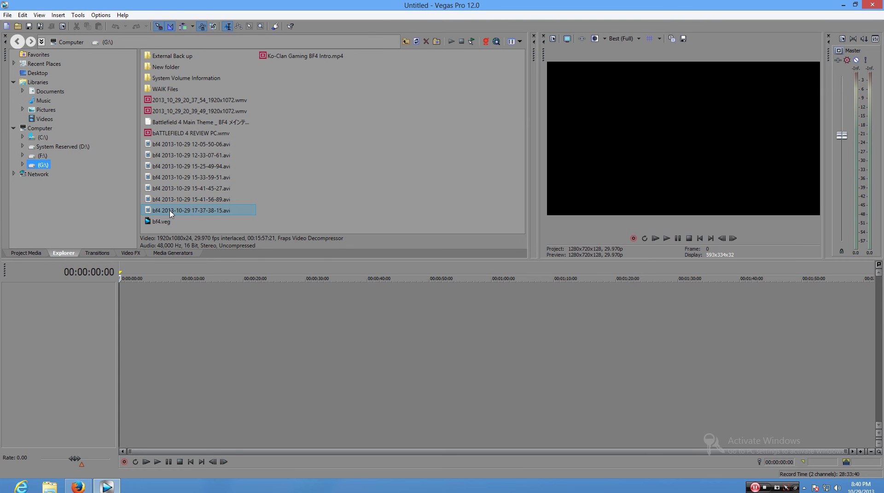
drag(171, 212, 29, 300)
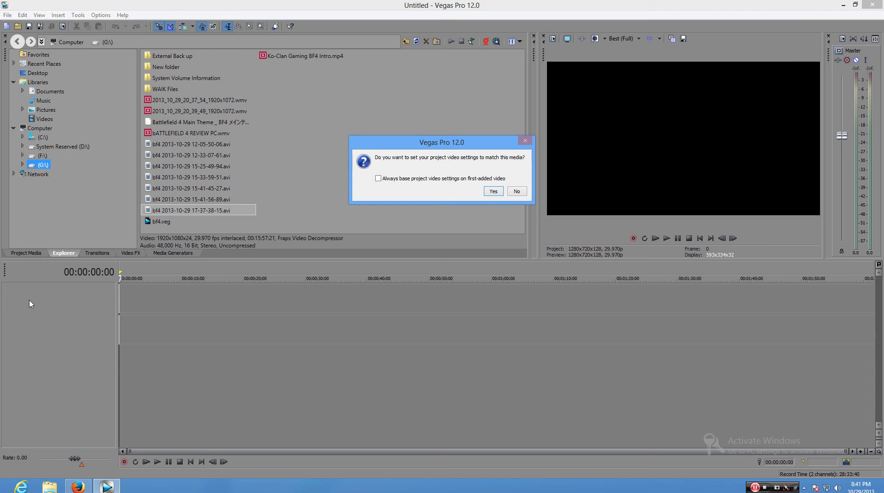
click(492, 192)
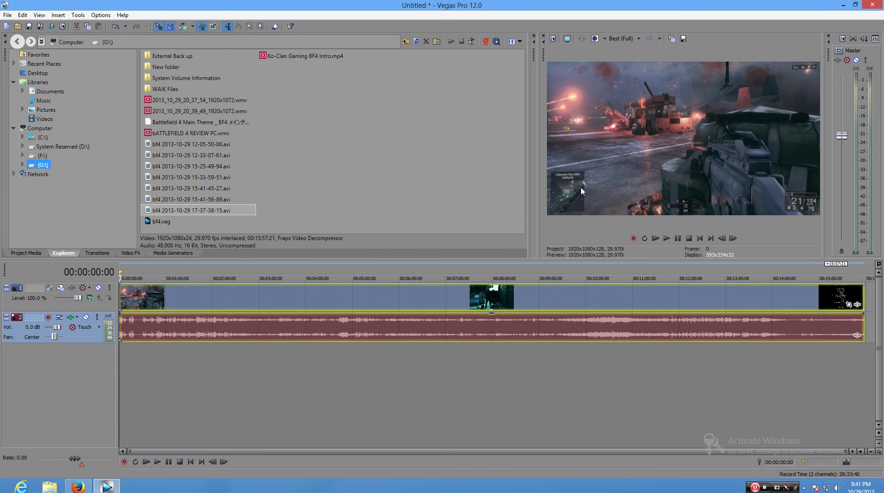
Trim the gameplay clip to end near 00:01:00 and preview its opening footage
click(167, 354)
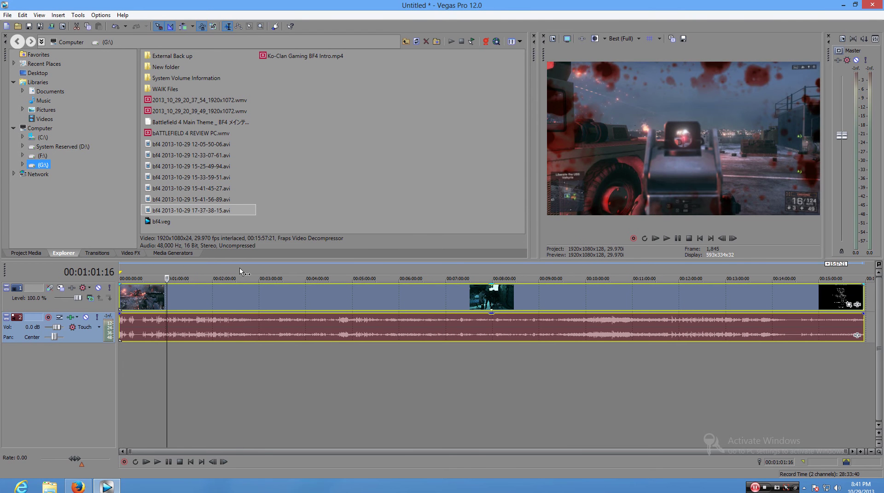
click(240, 356)
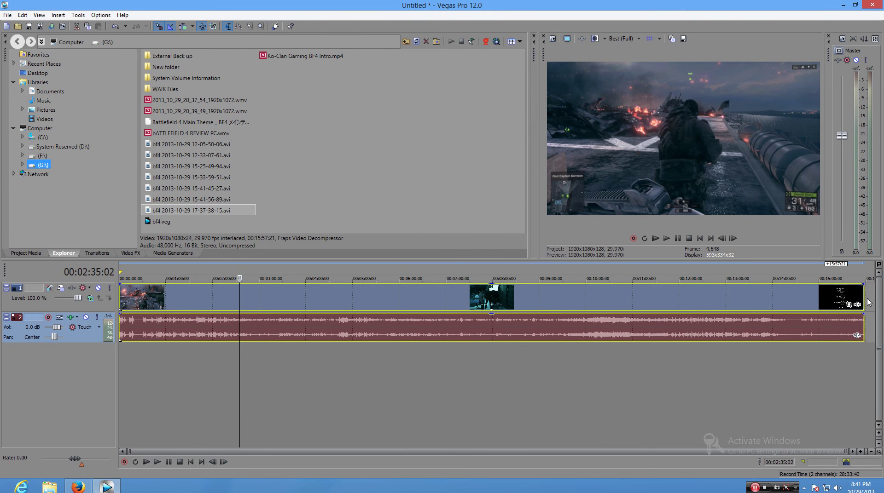
drag(862, 300, 172, 301)
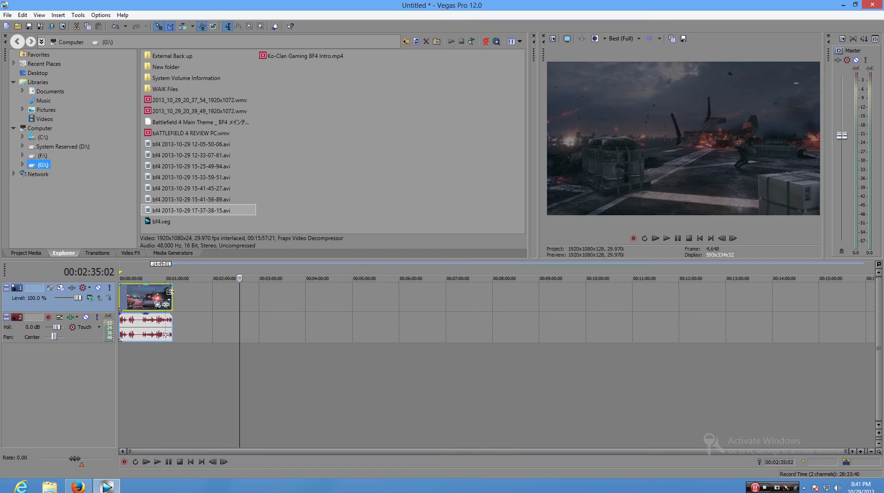
click(138, 299)
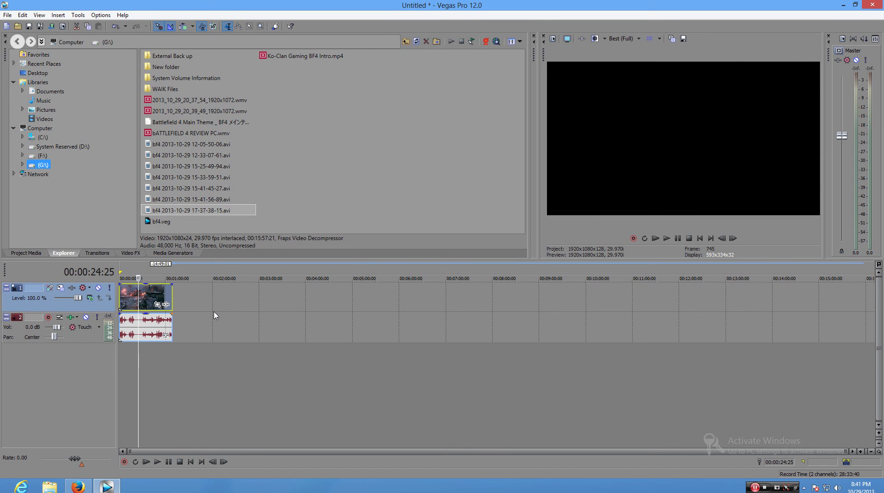
click(128, 268)
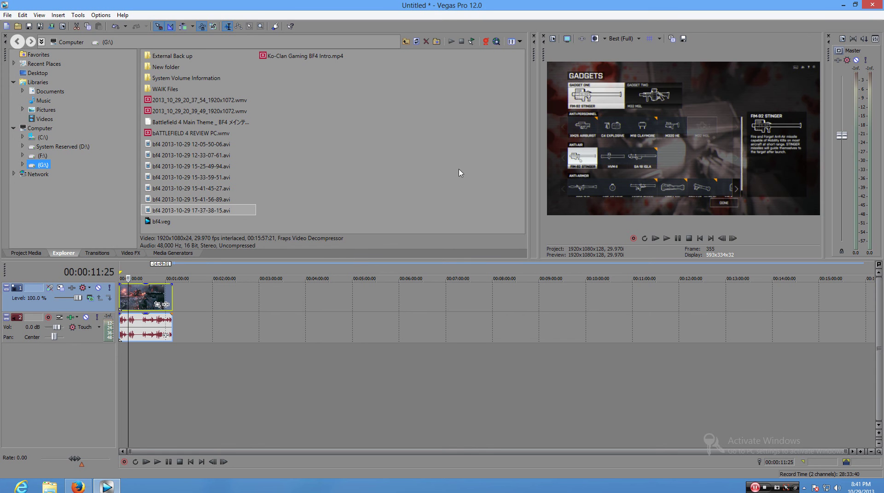
Insert an empty video track above the gameplay tracks, with the cursor at 00:00:04:22
click(122, 275)
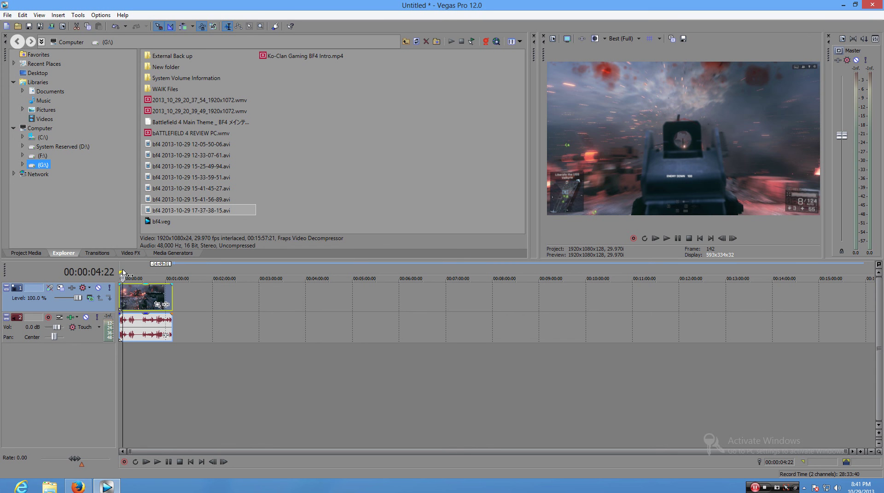
right_click(205, 293)
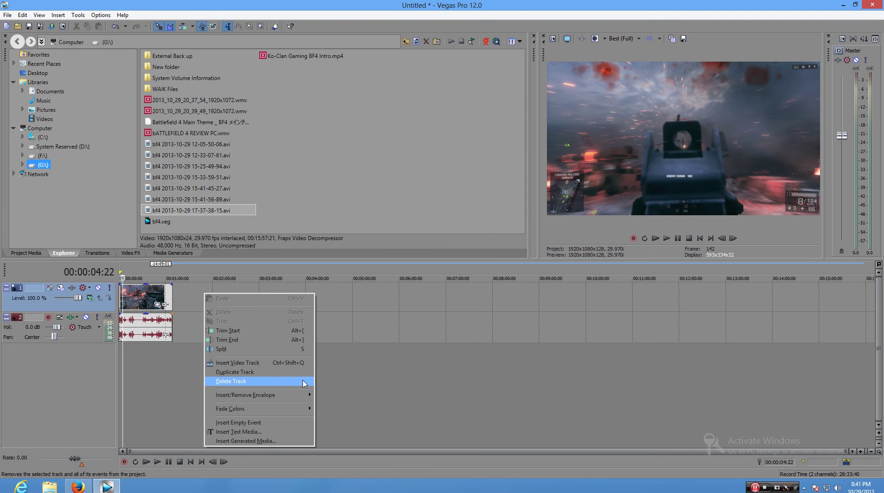
click(264, 364)
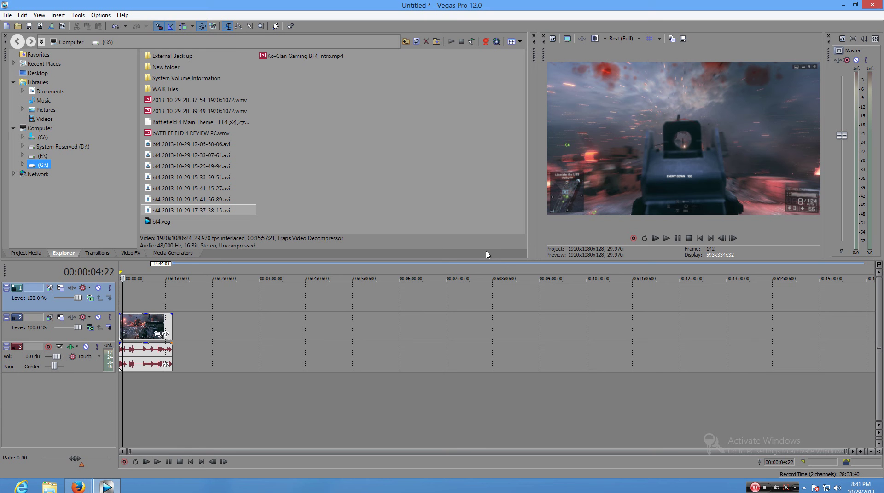
right_click(147, 304)
Add a Sony Titles & Text event on the top track reading 'bf4 review'
click(179, 441)
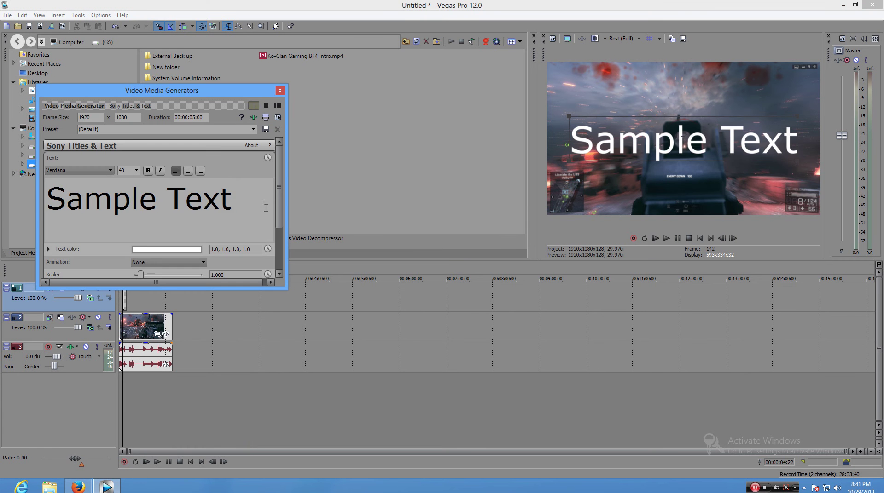
key(ctrl+a)
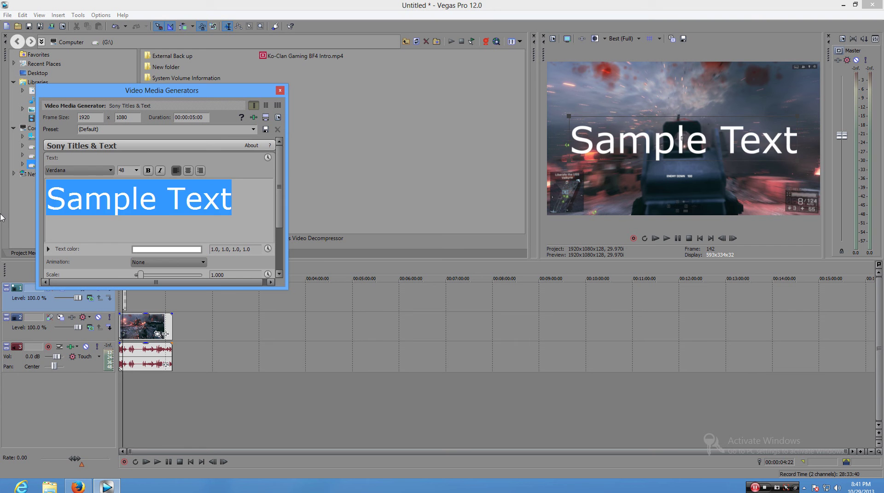
text(bf4 revie)
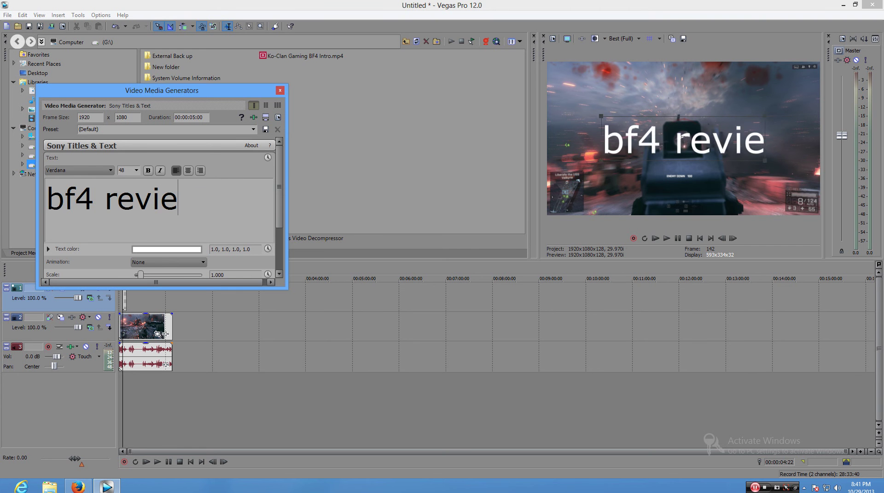
text(w)
Change the title's font to Impact
key(ctrl+a)
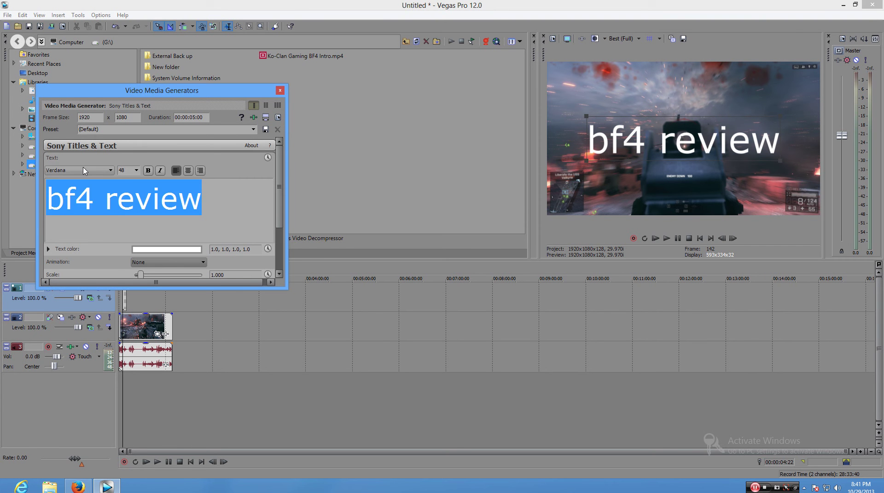
click(84, 171)
drag(111, 341, 111, 325)
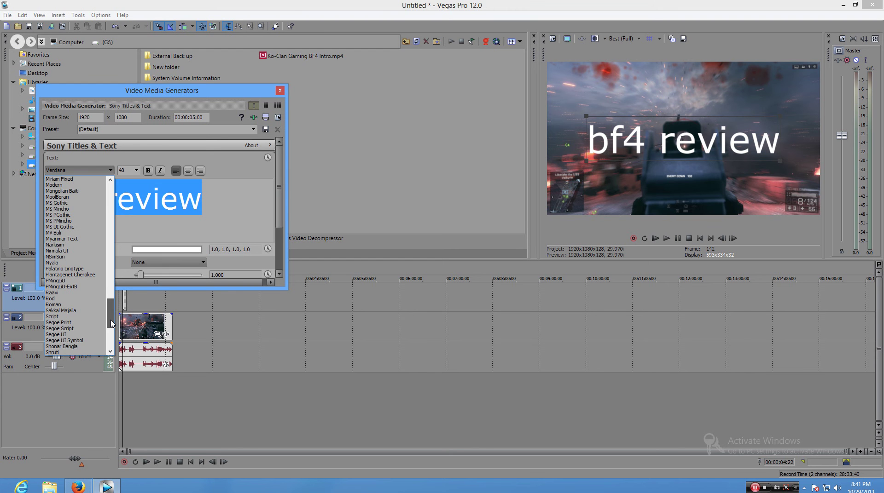
drag(111, 324, 112, 273)
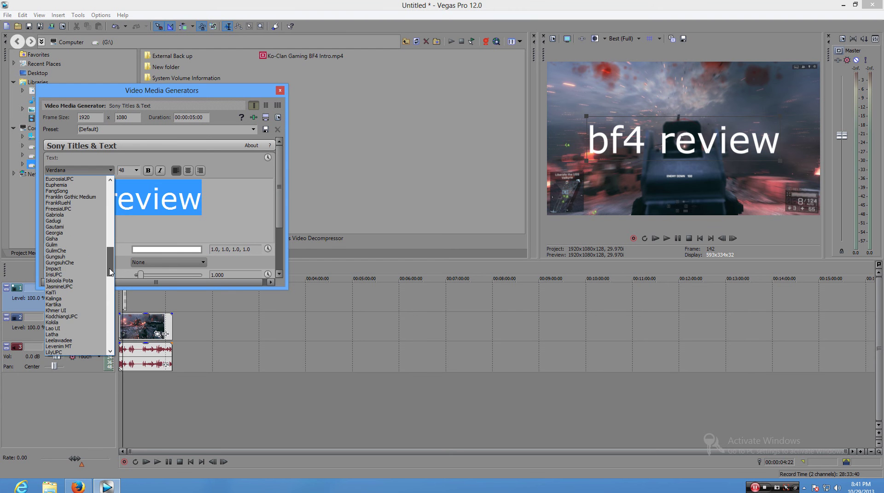
click(64, 269)
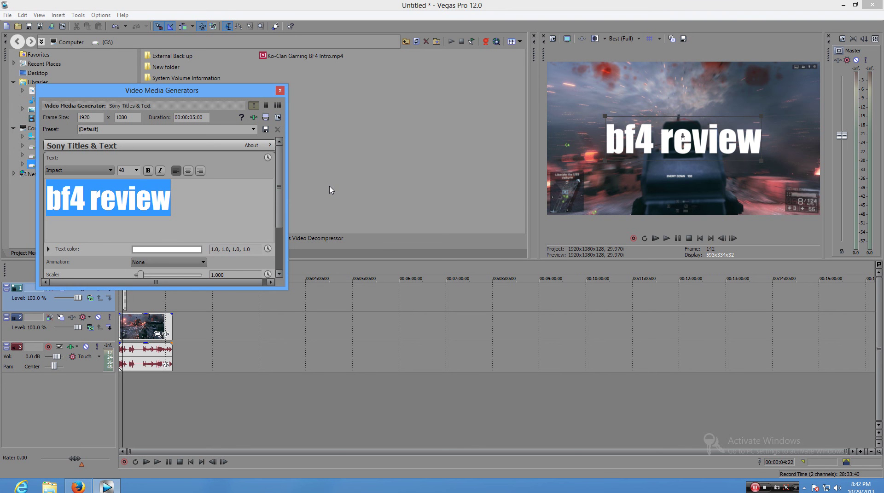
Expand the title's Outline settings and enlarge the title generator window
scroll(161, 207, down, 3)
scroll(138, 184, up, 2)
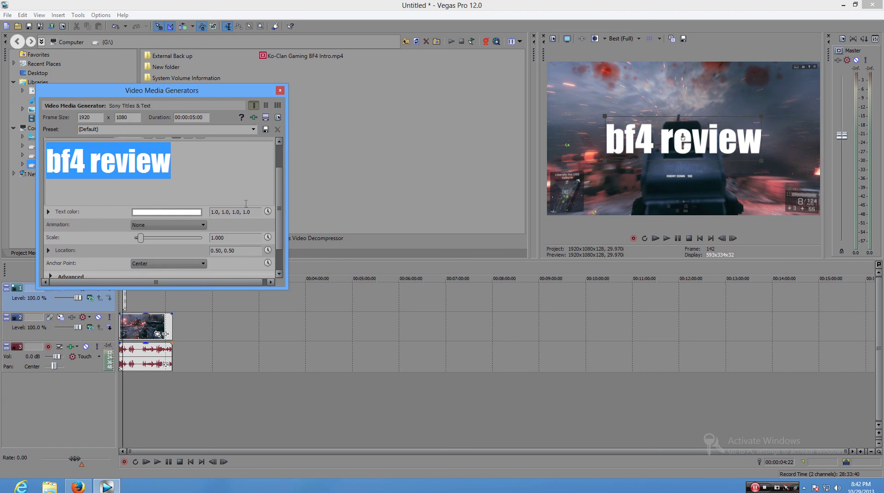
scroll(279, 202, down, 1)
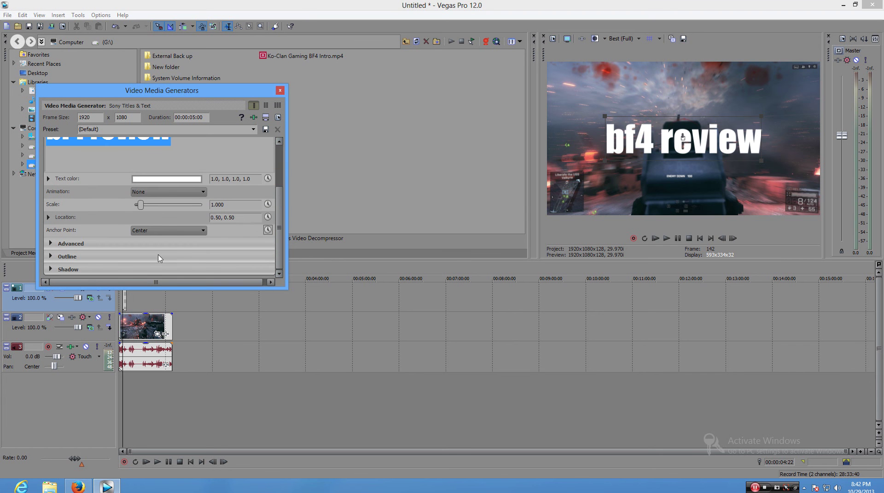
click(50, 256)
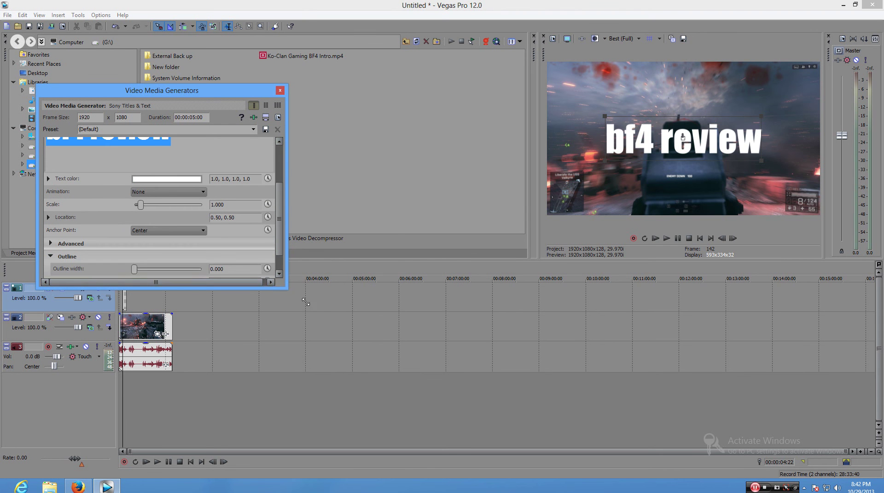
drag(305, 302, 546, 411)
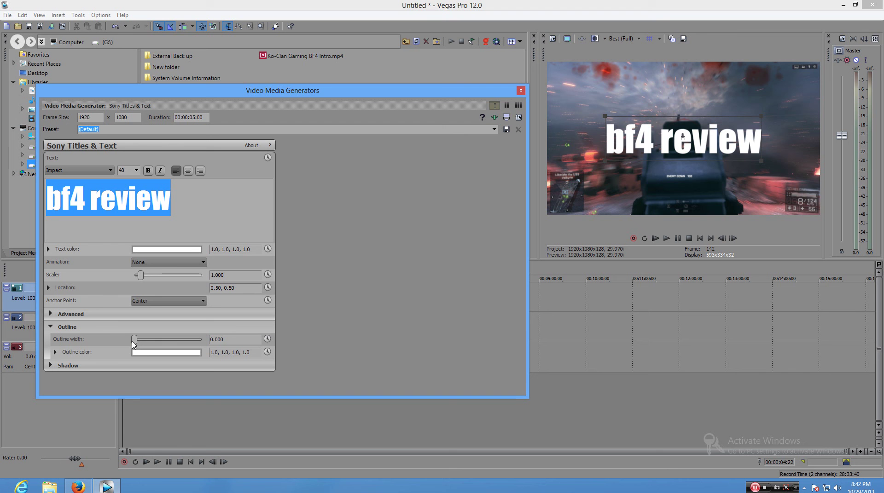
Set the outline colour to black and width to 6.395, then close the generator
click(143, 353)
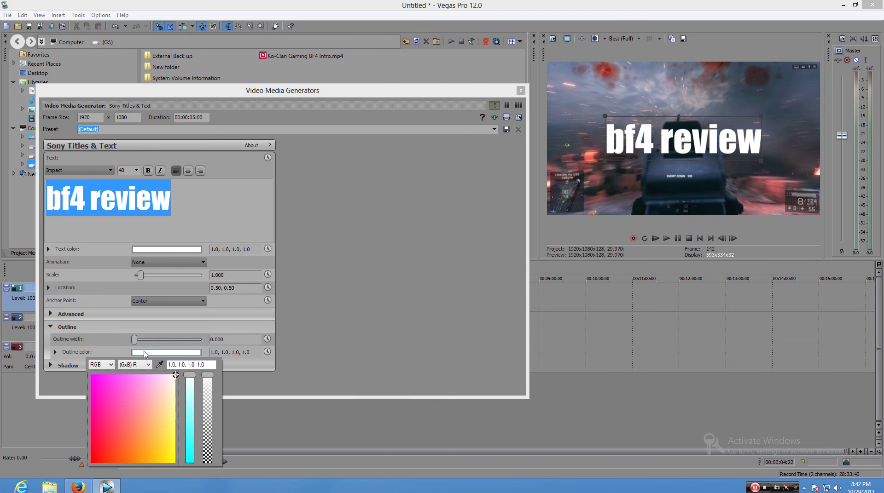
click(134, 391)
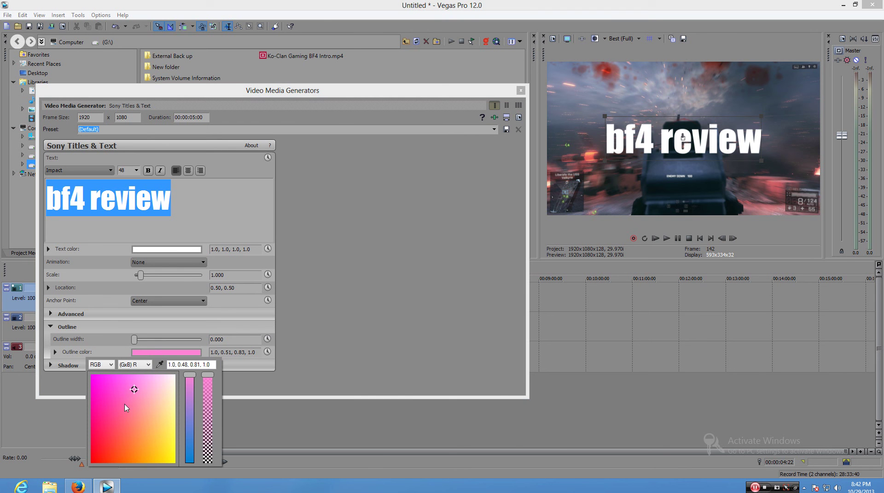
drag(134, 391, 48, 487)
drag(193, 377, 186, 478)
click(298, 398)
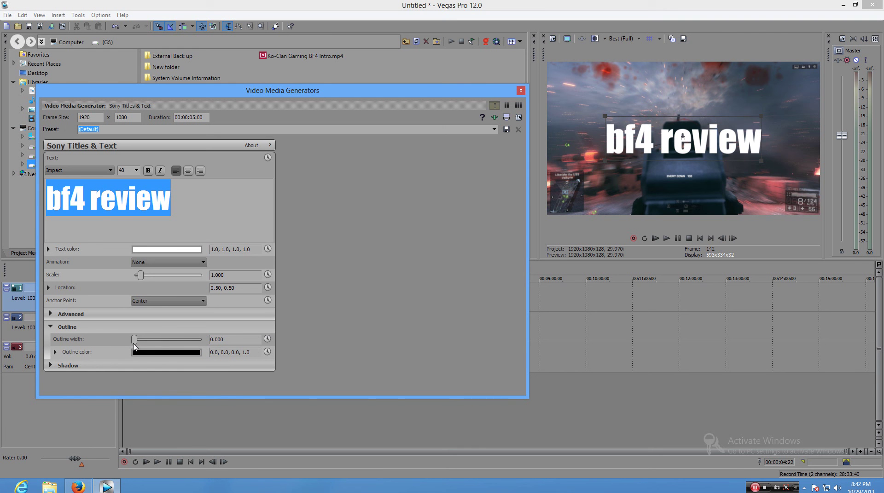
drag(136, 341, 178, 346)
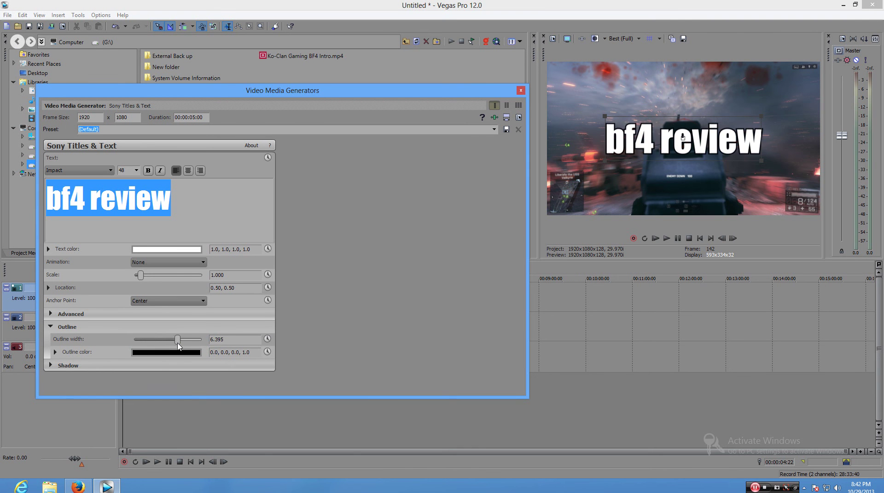
click(522, 91)
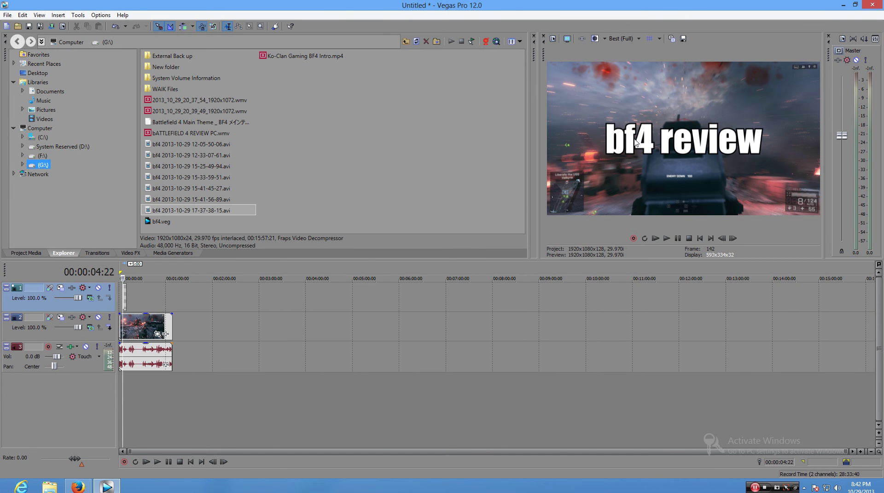
Insert a third empty video track for the second title
right_click(160, 293)
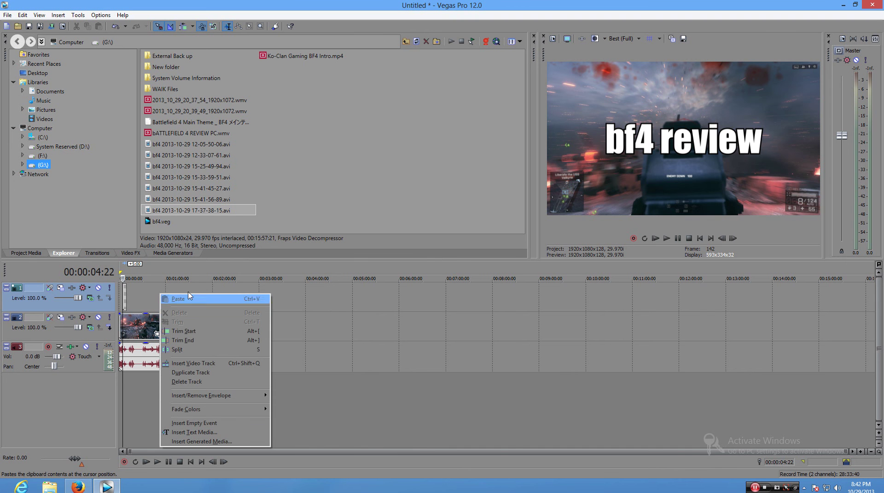
click(146, 295)
right_click(146, 295)
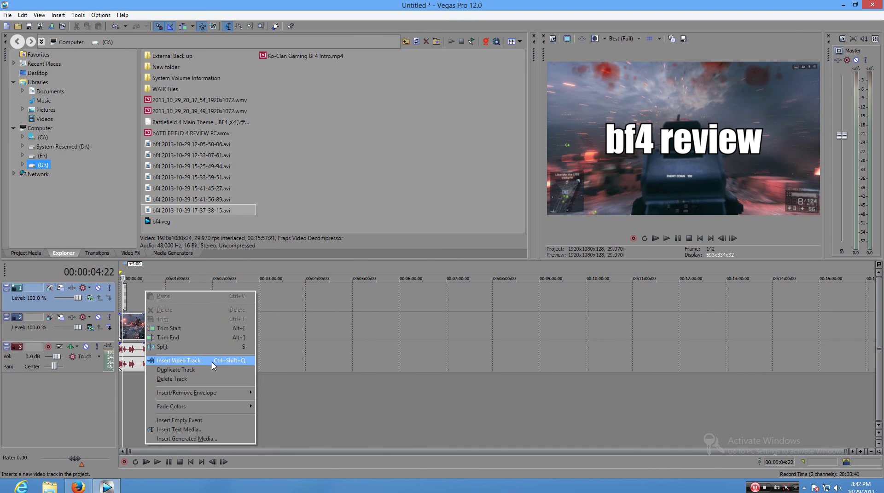
click(158, 362)
right_click(129, 297)
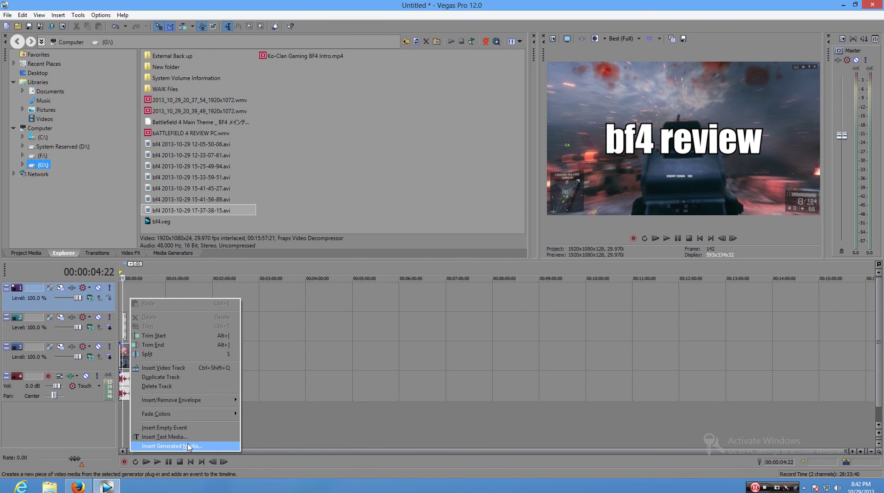
Insert a text event reading 'MJ' and set it in Wingdings, showing a bomb and smiley
click(191, 438)
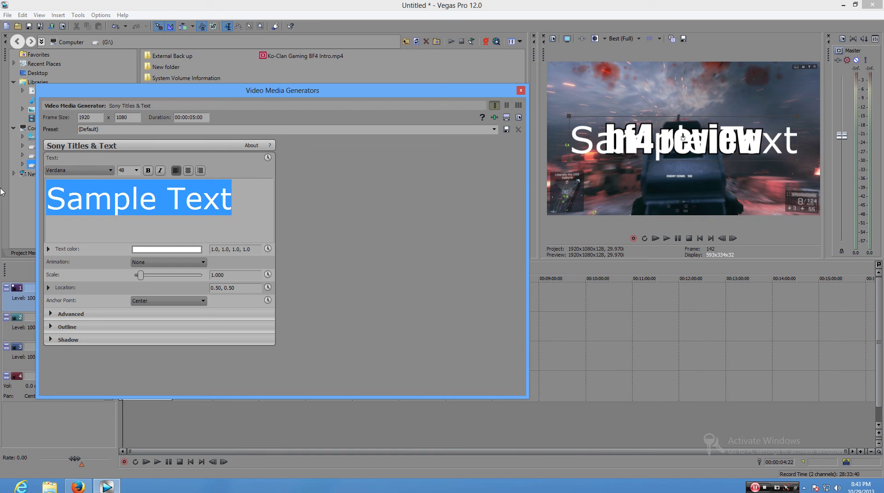
text(MJ)
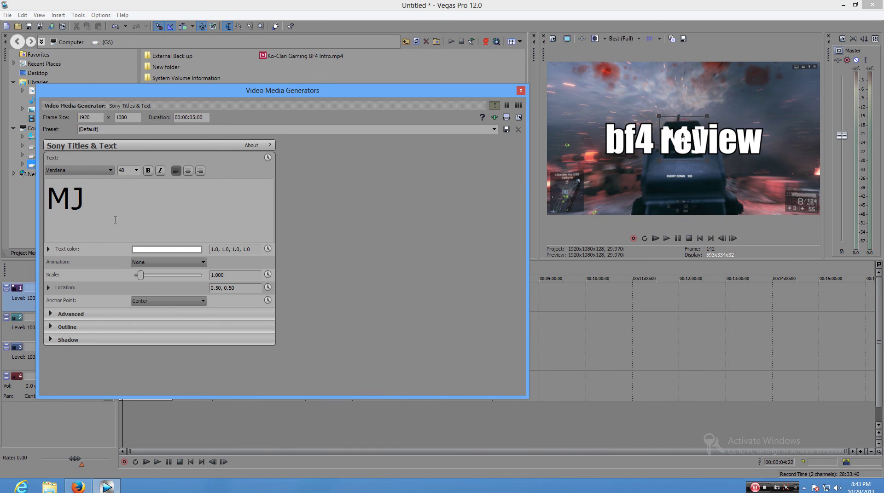
double_click(79, 189)
click(79, 170)
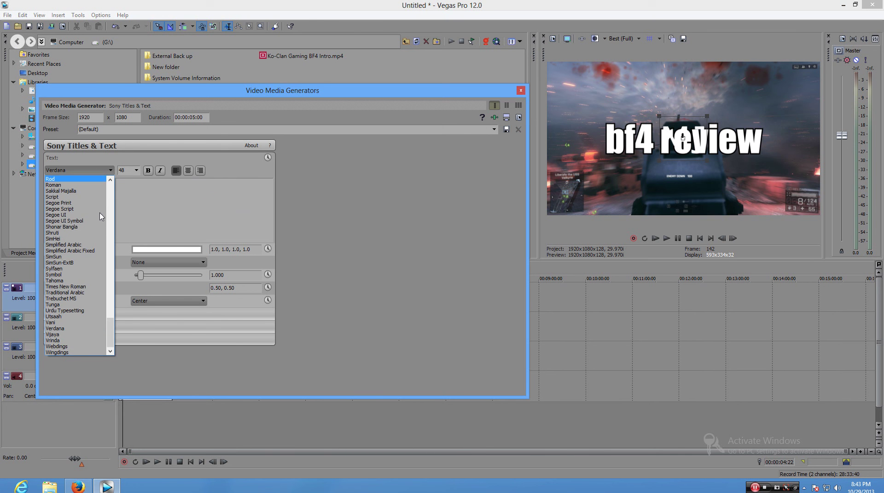
click(52, 233)
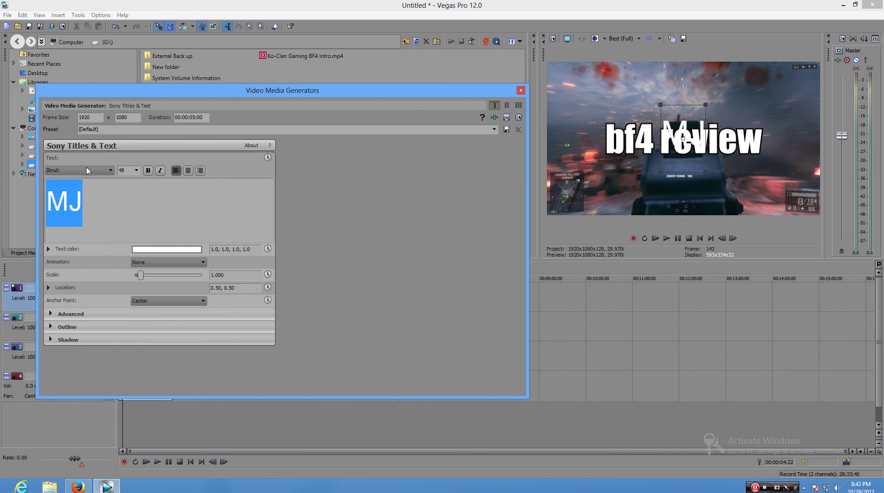
click(87, 171)
click(52, 341)
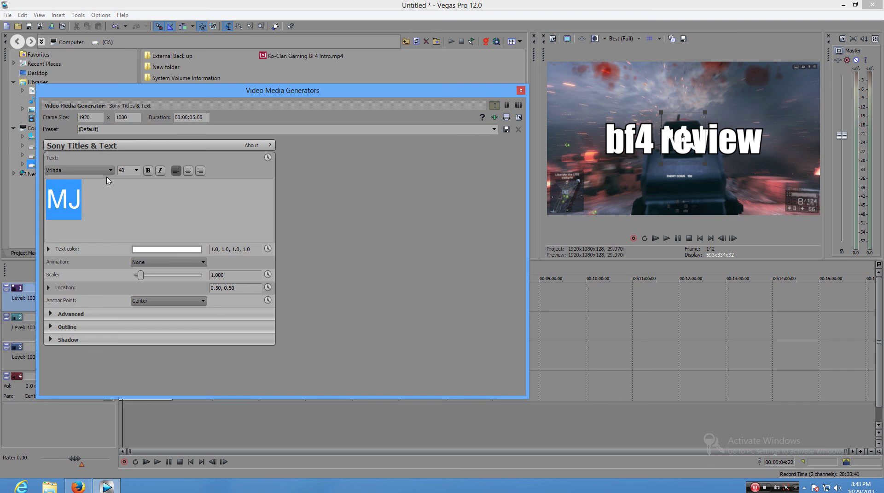
click(110, 171)
click(92, 353)
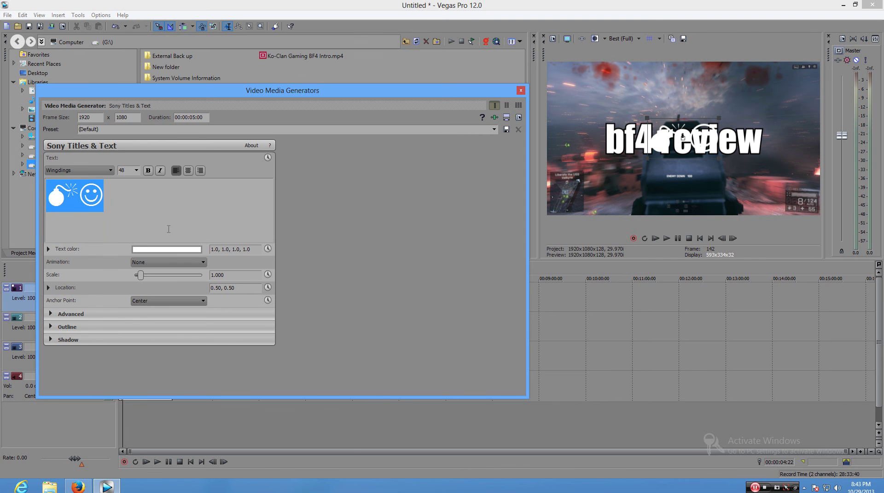
Move the logo to the frame's top-left and scale it to 1.678
drag(671, 138, 580, 102)
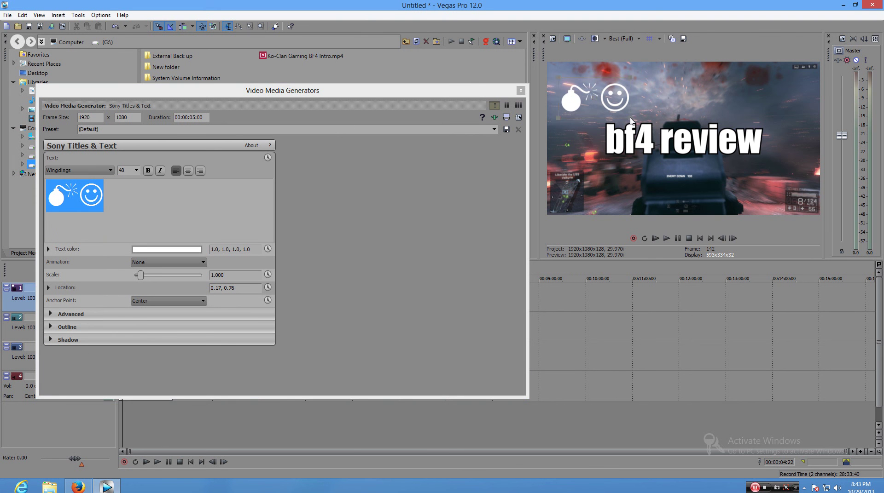
drag(632, 119, 654, 130)
drag(598, 94, 619, 97)
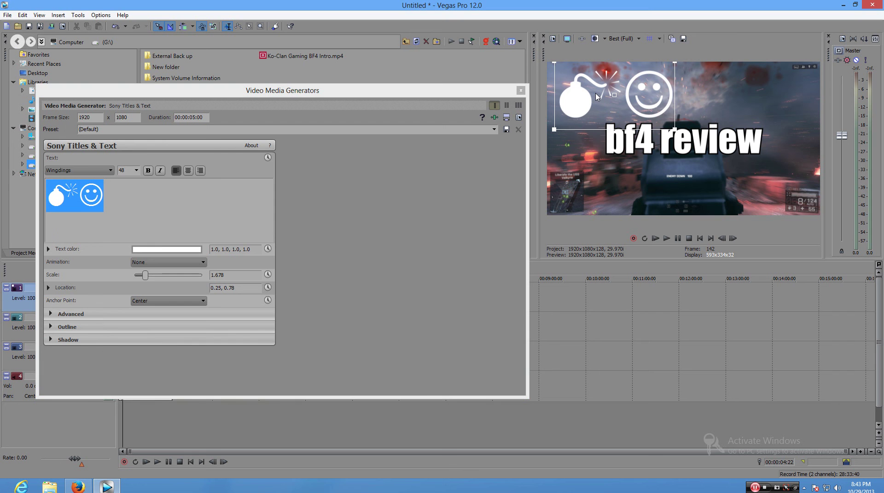
Nudge the logo event's framing in Video Event Pan/Crop on track 1
click(520, 91)
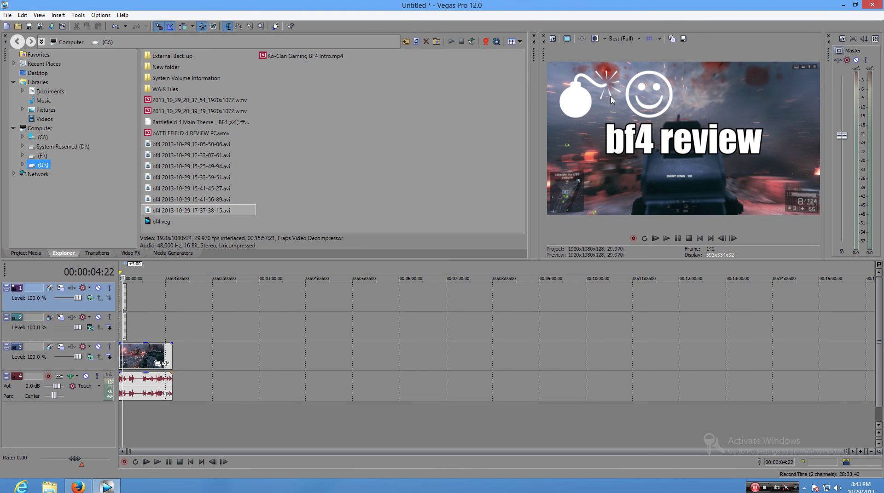
scroll(138, 347, up, 5)
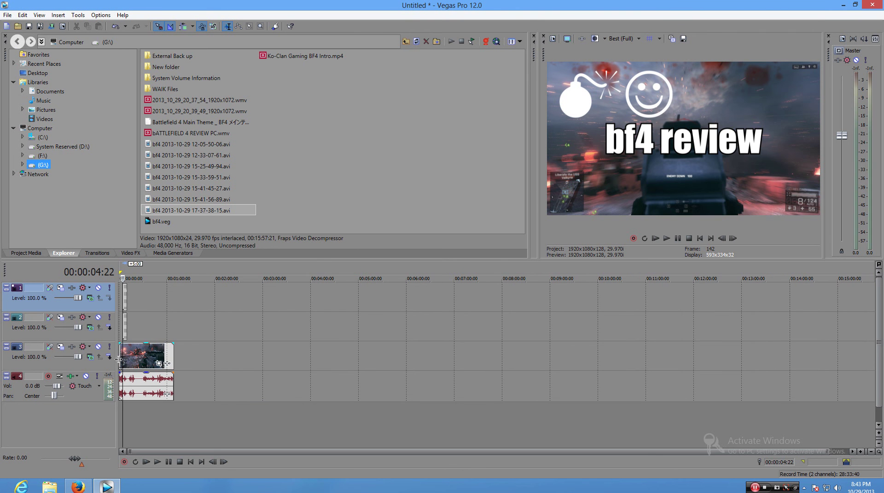
scroll(138, 347, up, 4)
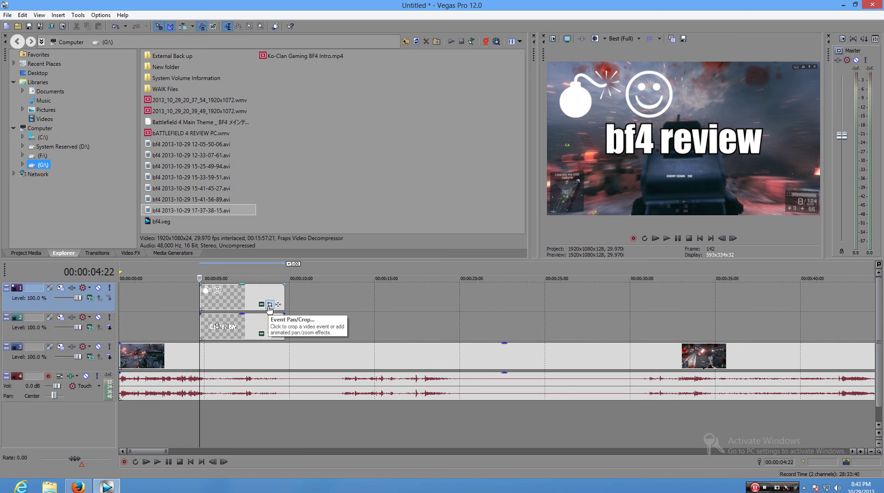
right_click(232, 300)
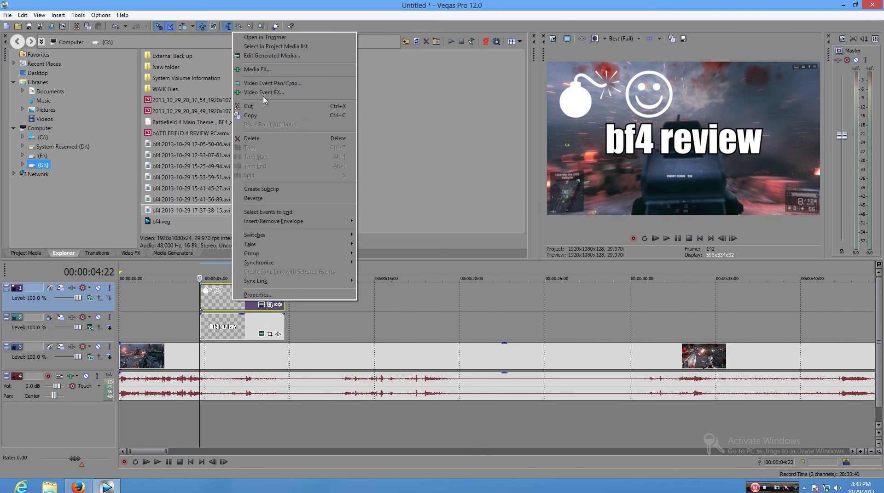
click(271, 83)
drag(291, 109, 280, 152)
click(560, 7)
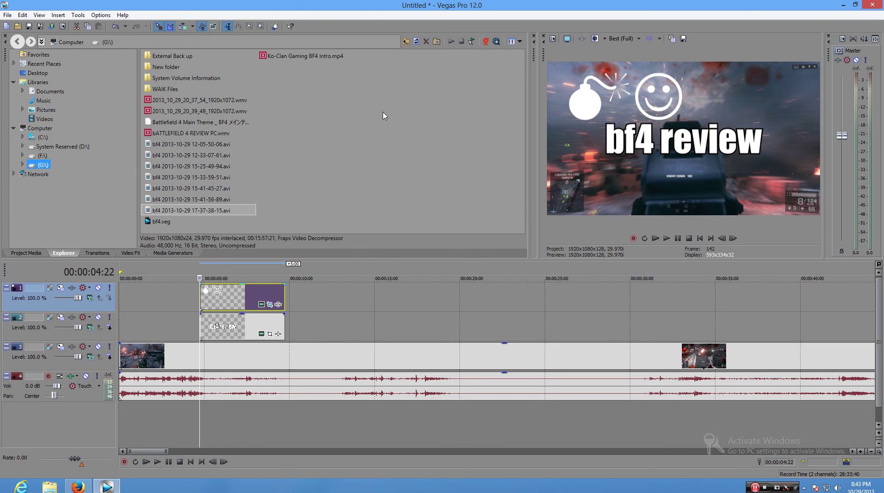
Save the current frame to the Desktop as PNG snapshot 'GHFGDJHDUJDUJHTJHR'
click(682, 39)
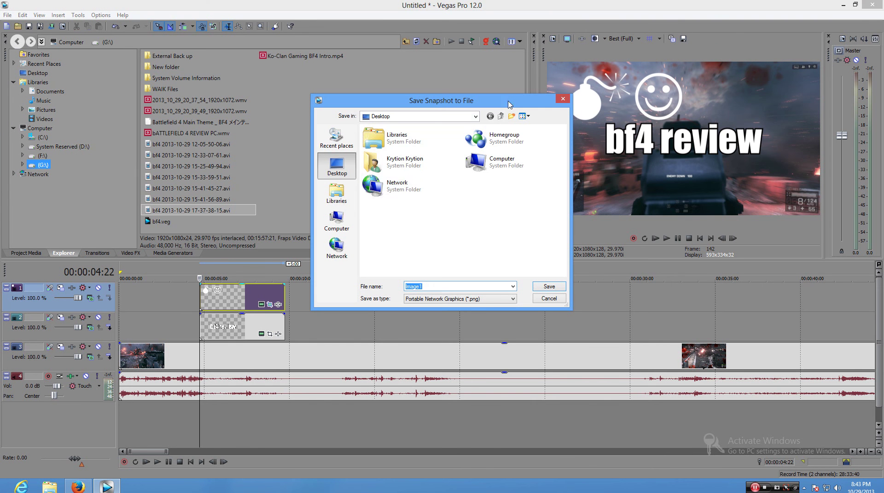
text(GHFGDJHDUJDUJHTJHR)
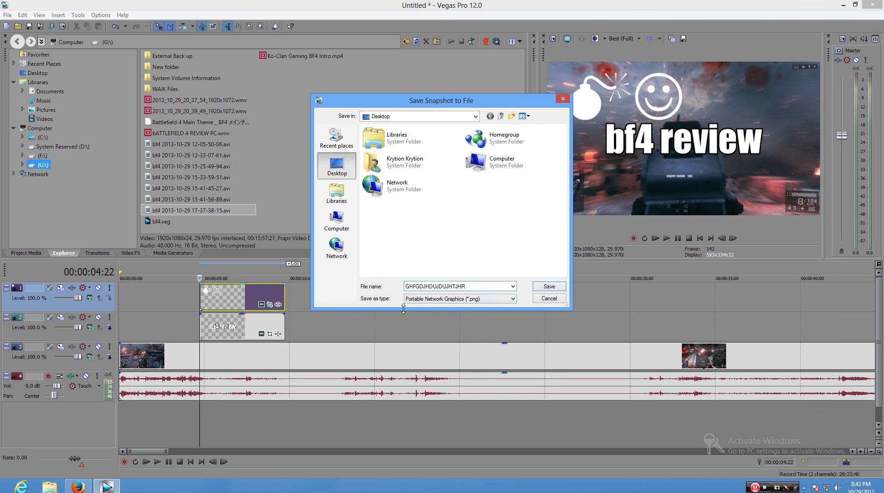
click(435, 299)
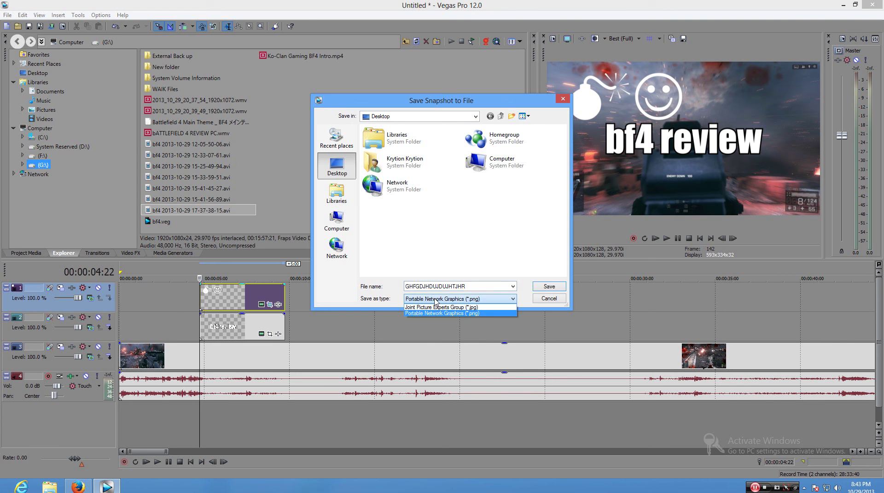
click(474, 311)
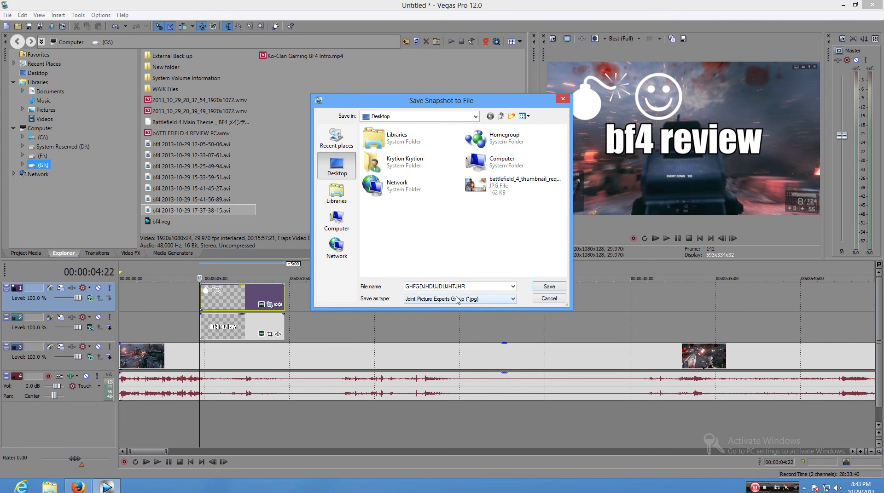
click(457, 300)
click(457, 318)
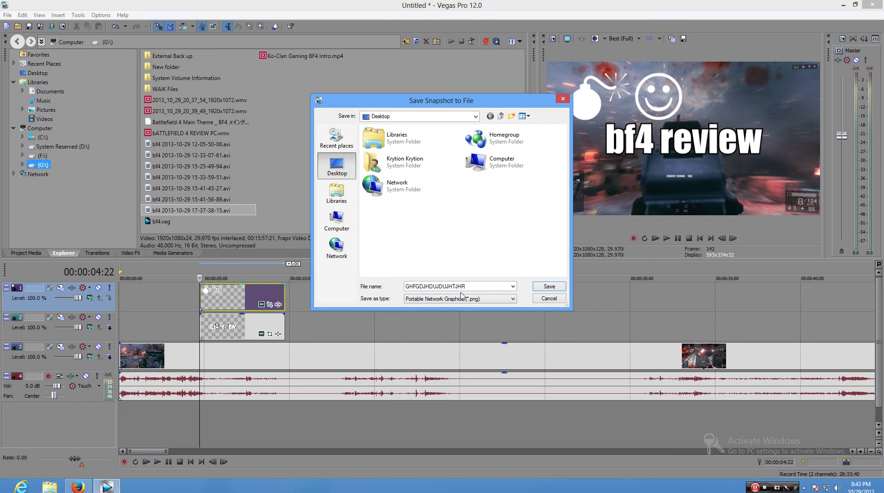
click(546, 287)
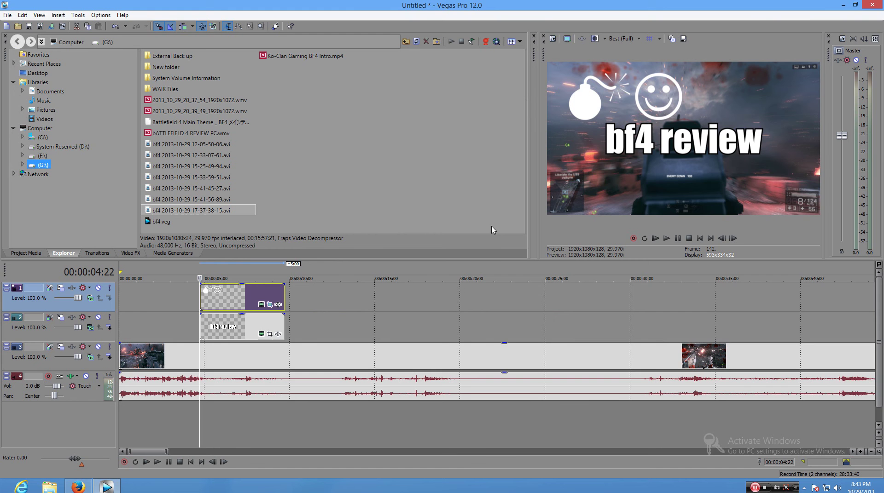
Minimize Vegas Pro so the desktop with the saved Battlefield snapshot shows
click(840, 6)
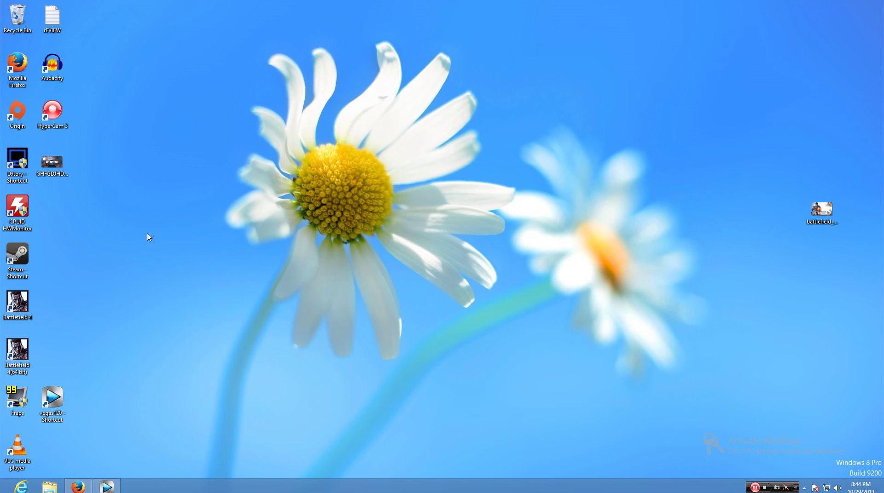
Bring Firefox back and start a YouTube upload from the computer
click(78, 487)
scroll(319, 321, up, 15)
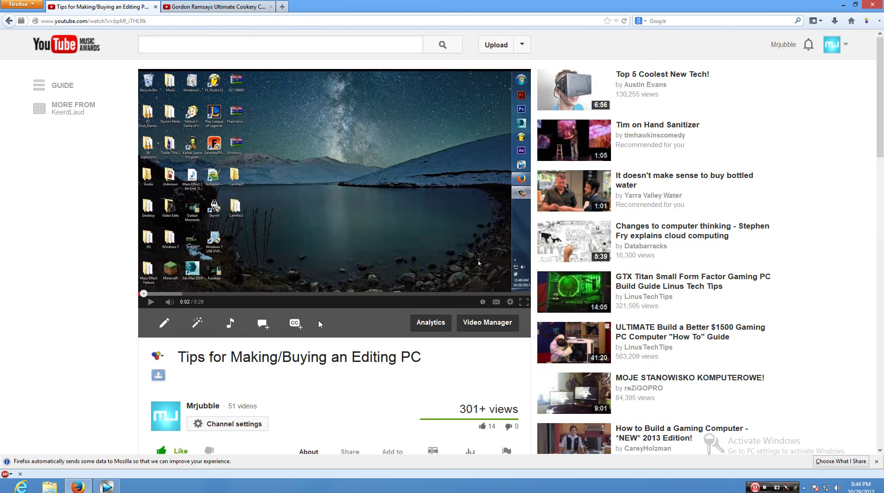
click(488, 45)
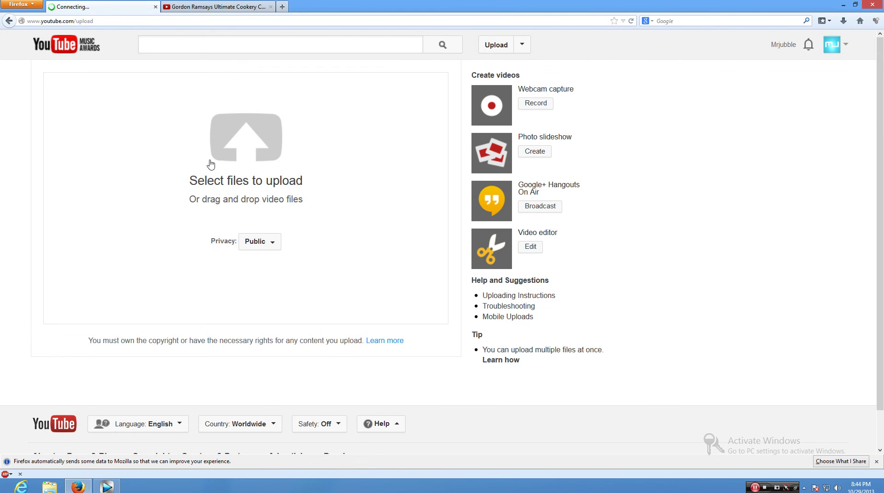
click(236, 149)
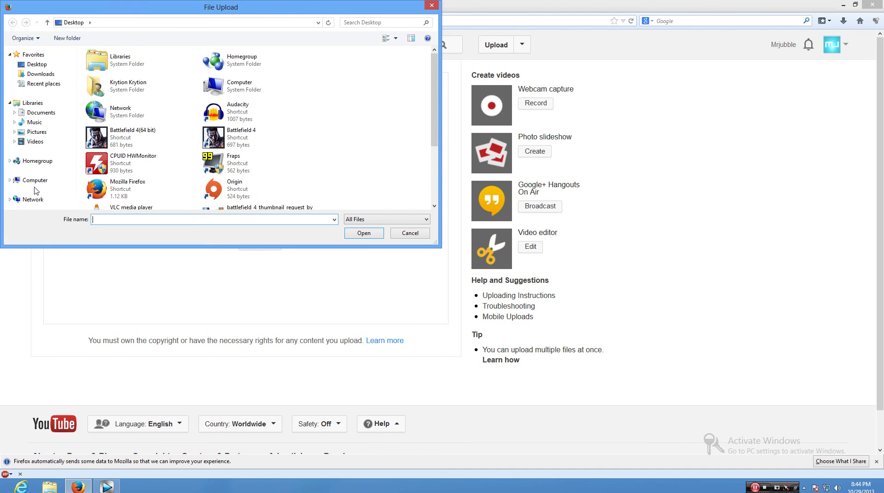
Submit the Battlefield 4 thumbnail JPG, then leave the upload page back to the video
drag(434, 134, 417, 184)
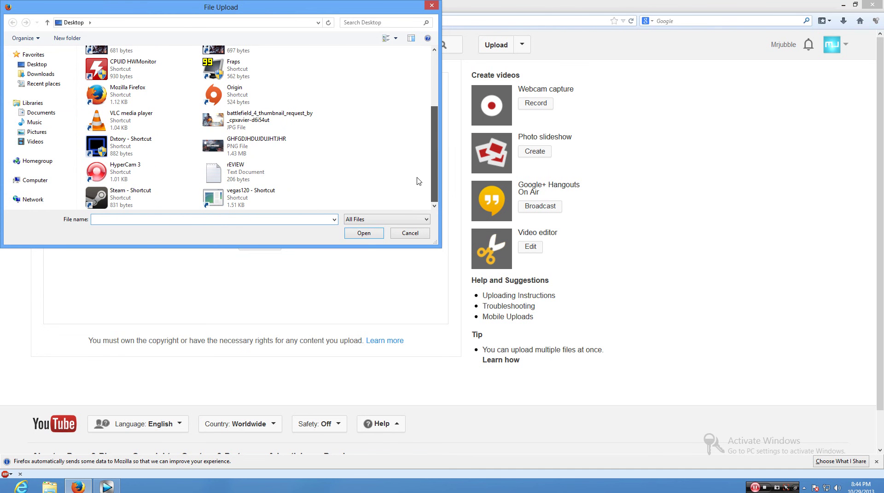
click(235, 121)
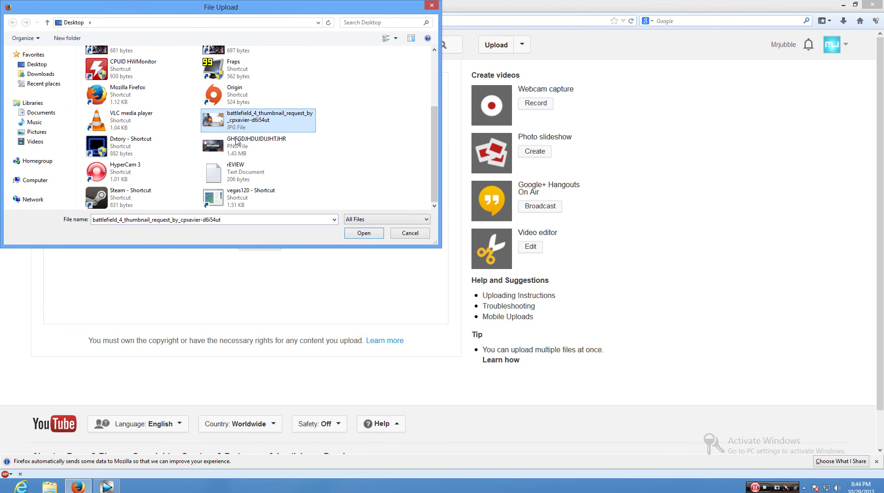
click(367, 235)
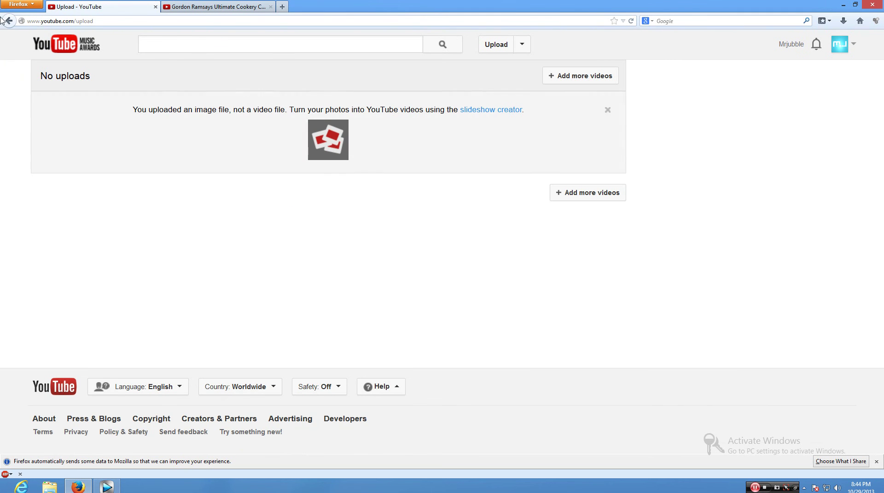
click(8, 21)
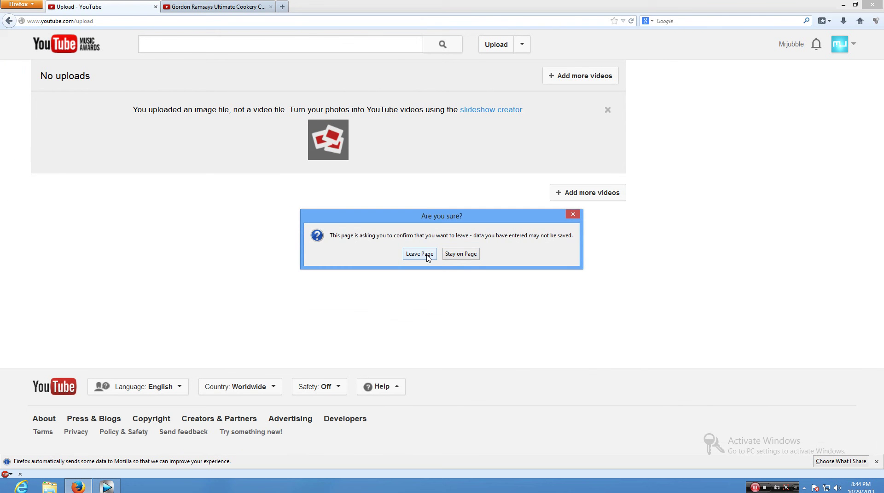
click(419, 254)
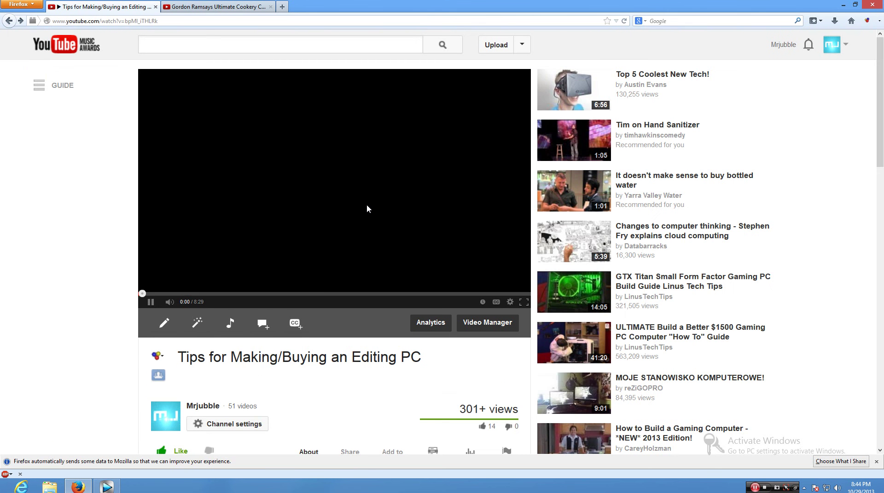
Pause the 'Tips for Making/Buying an Editing PC' video at 0:00 and stop the screen recording
click(368, 209)
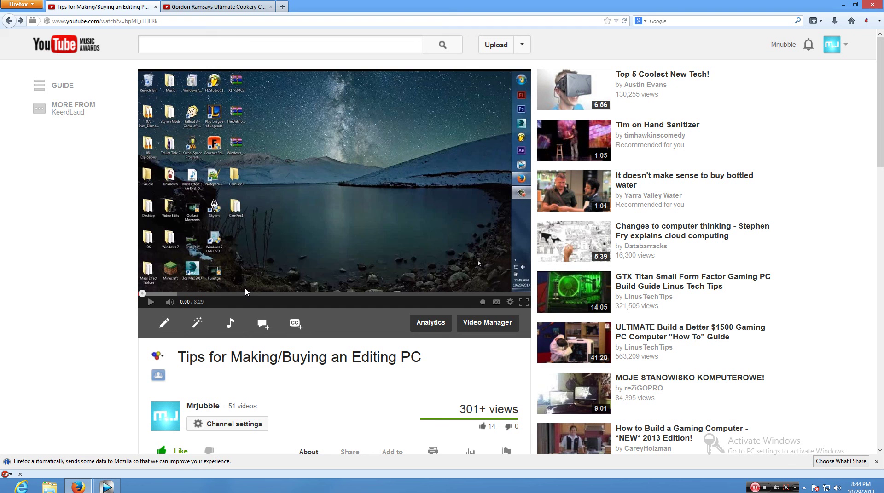
click(768, 489)
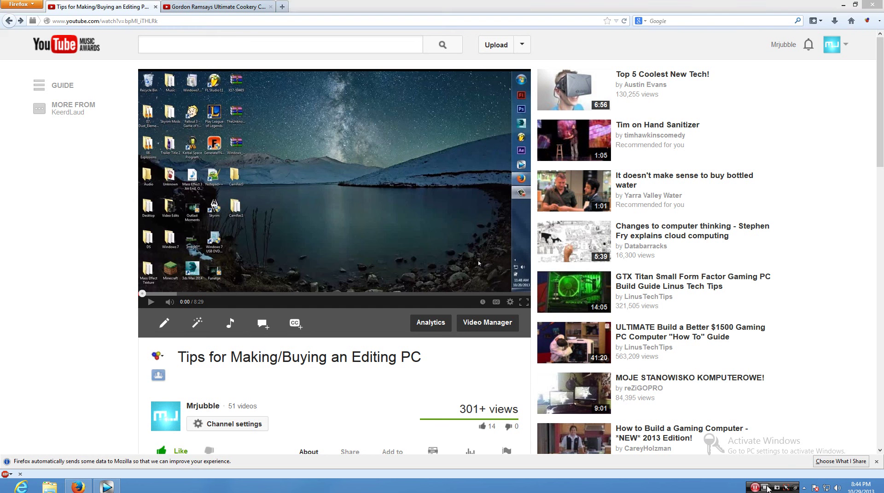
click(768, 489)
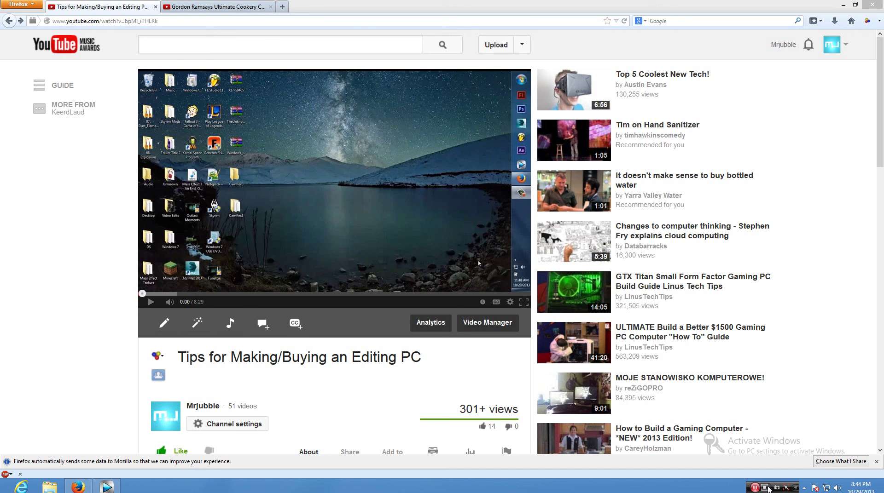